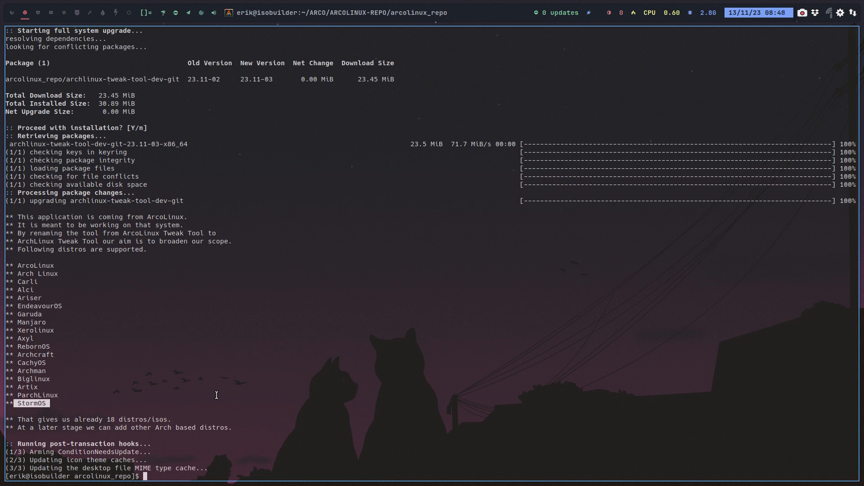
- Launch the ArchLinux Tweak Tool with the att command, authenticate with the account password, and close the terminal
click(34, 404)
drag(48, 404, 14, 404)
text(att)
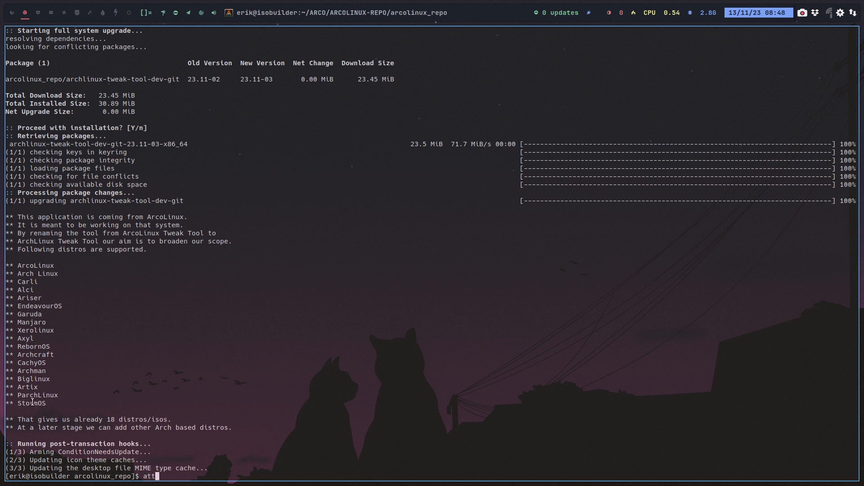
key(Return)
text(****)
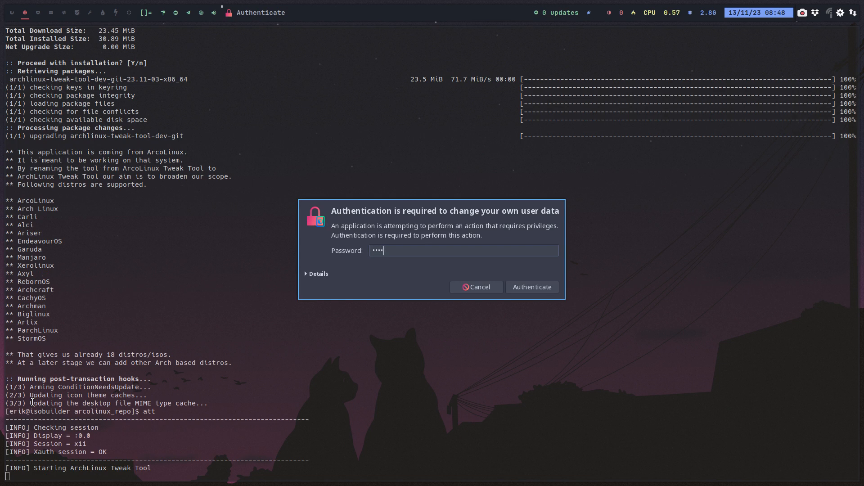
key(Return)
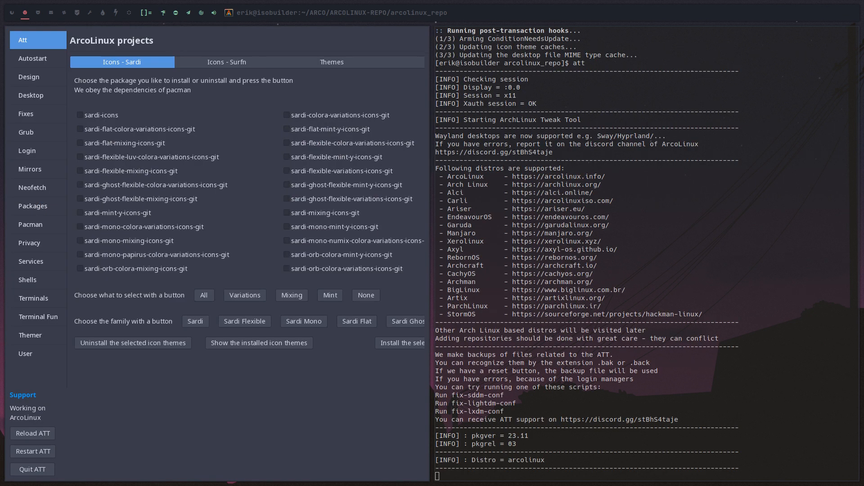
key(super+q)
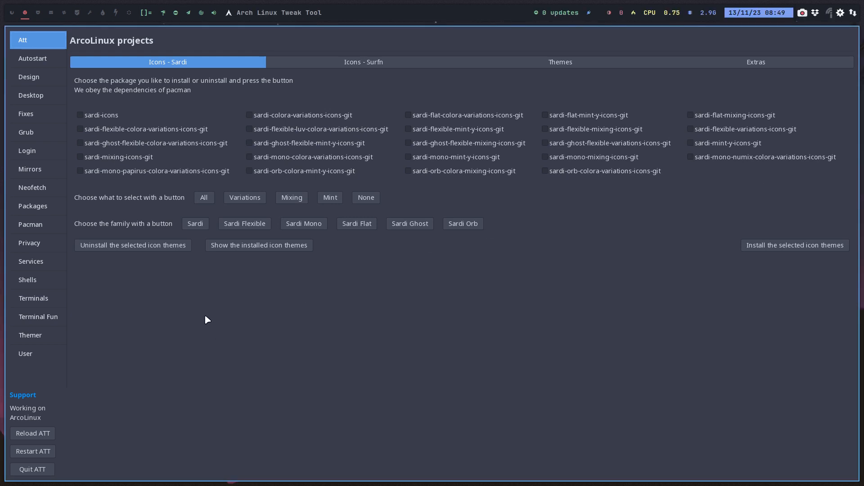
- With the home folder open beside the tool's Packages page, export the explicitly installed packages and dismiss the completion message
click(34, 207)
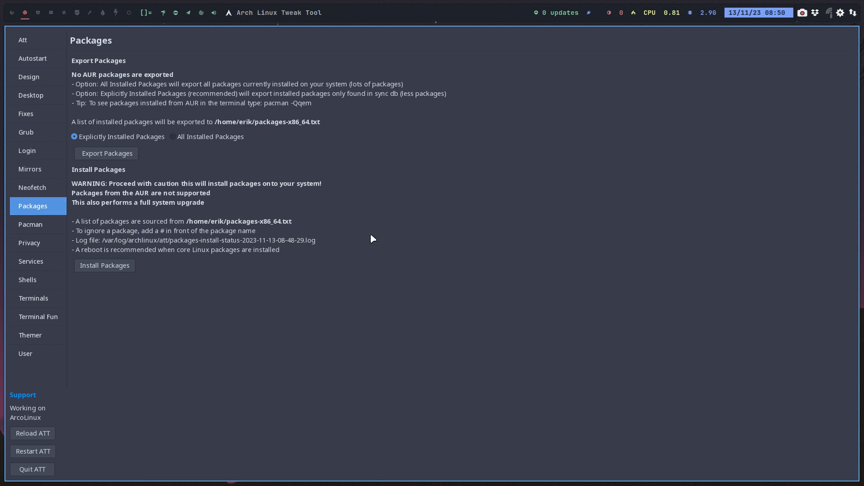
key(super+shift+Return)
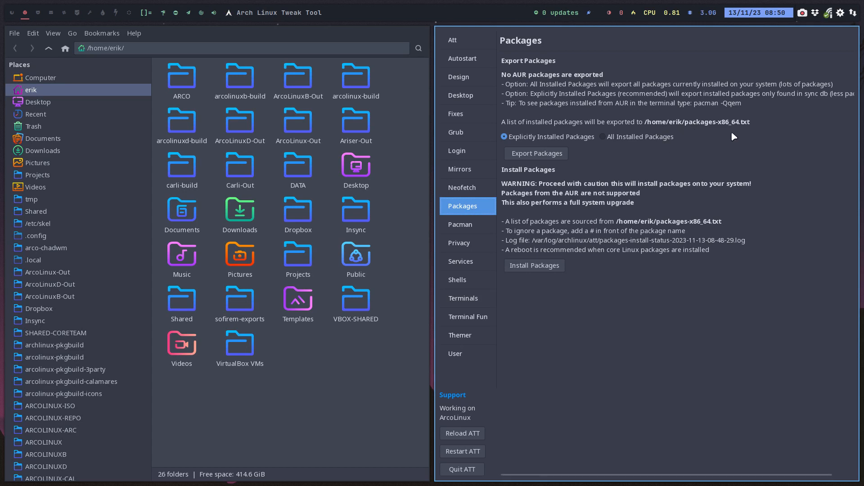
click(551, 156)
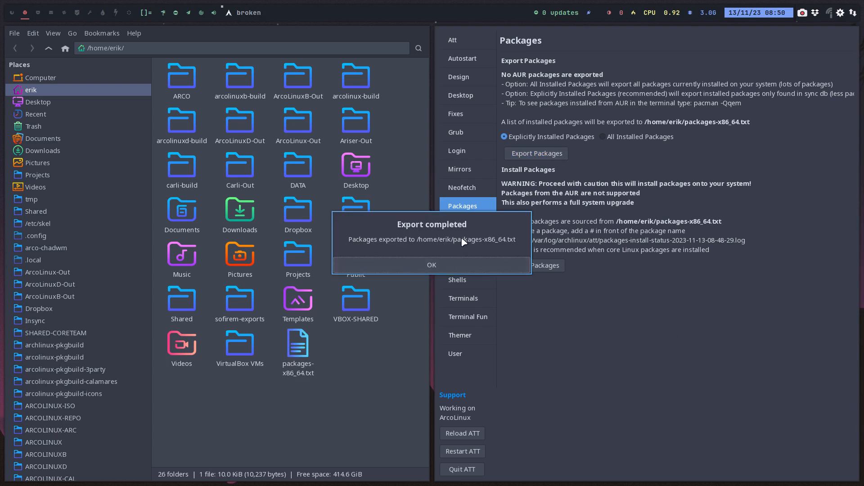
click(458, 269)
- Open packages-x86_64.txt from the home folder in Sublime Text and examine the list through to its last package
right_click(304, 346)
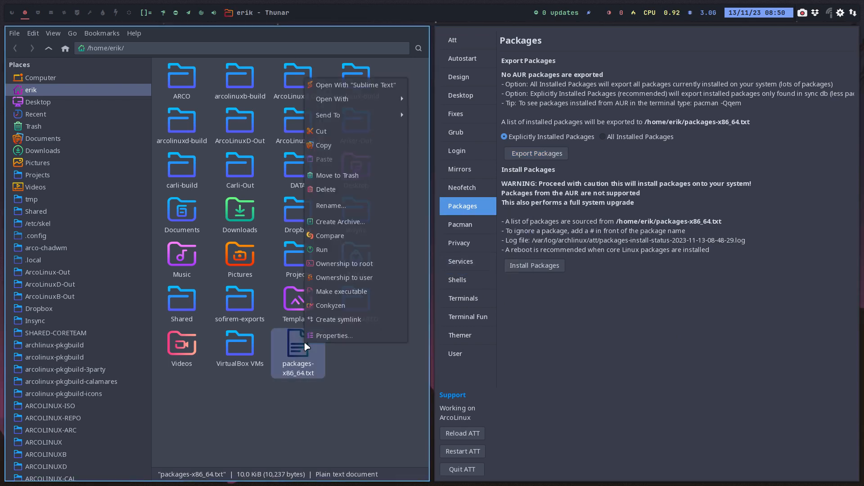
click(356, 84)
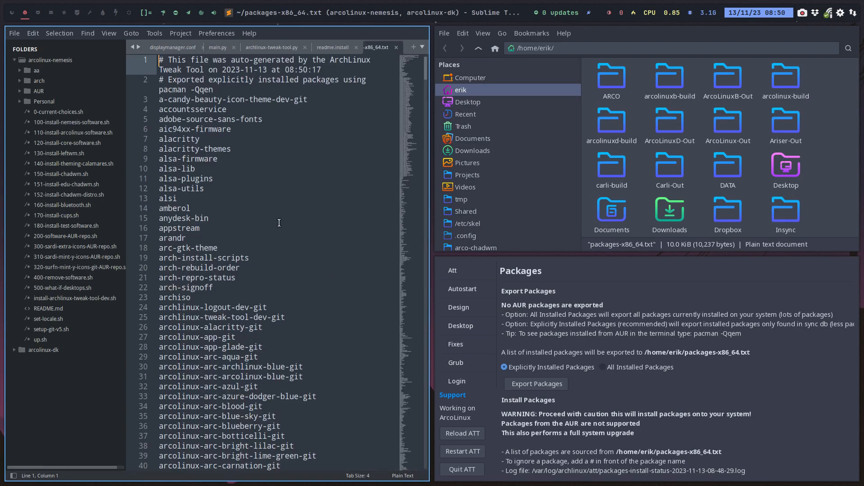
scroll(279, 223, down, 20)
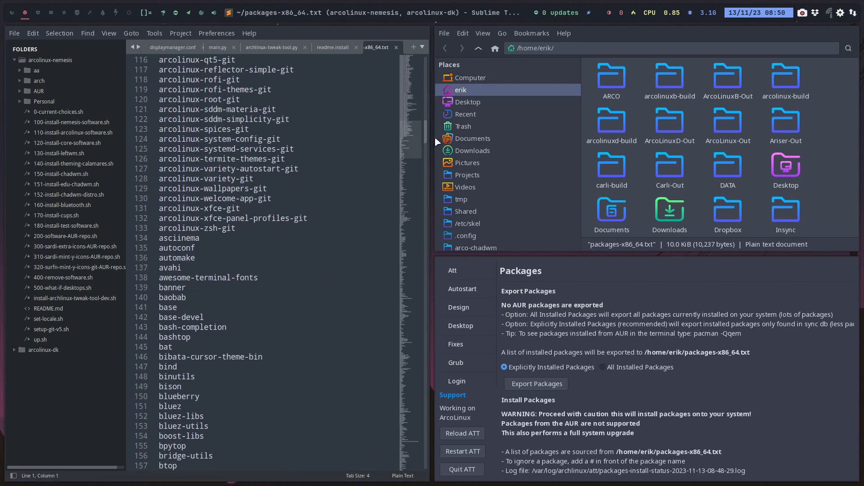
drag(425, 140, 424, 451)
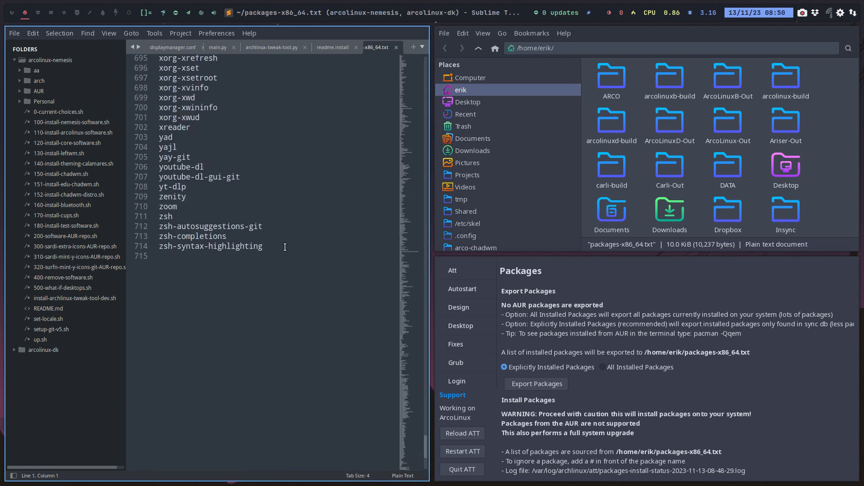
drag(285, 248, 143, 248)
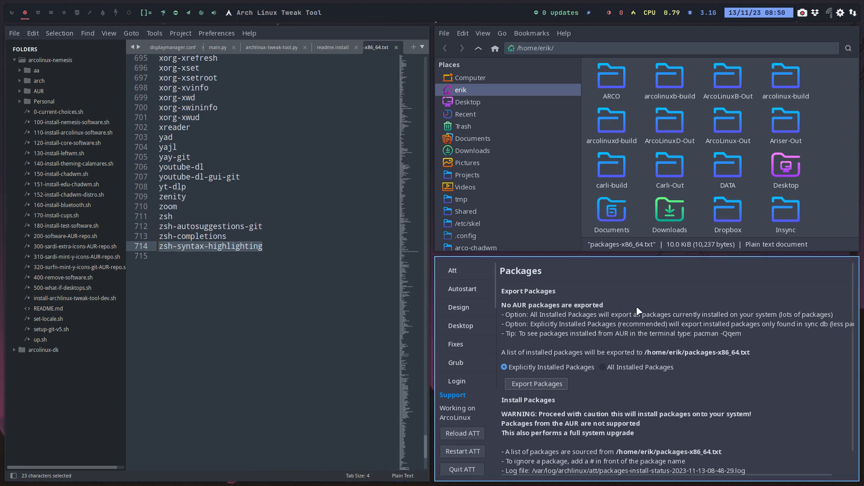
- Export the list again with the All Installed Packages option and look through the reloaded file
click(636, 369)
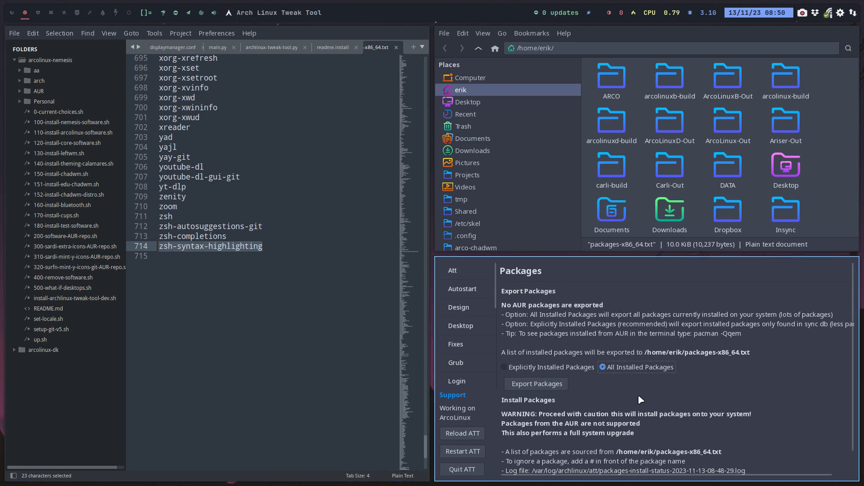
click(549, 387)
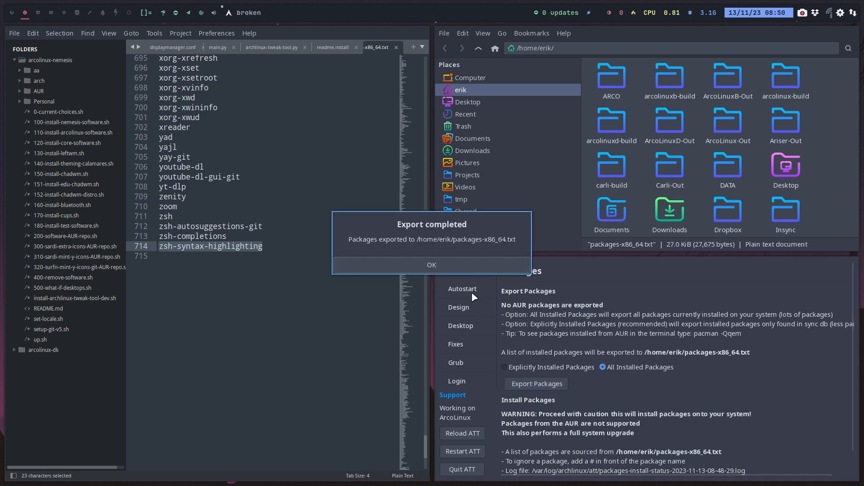
click(456, 272)
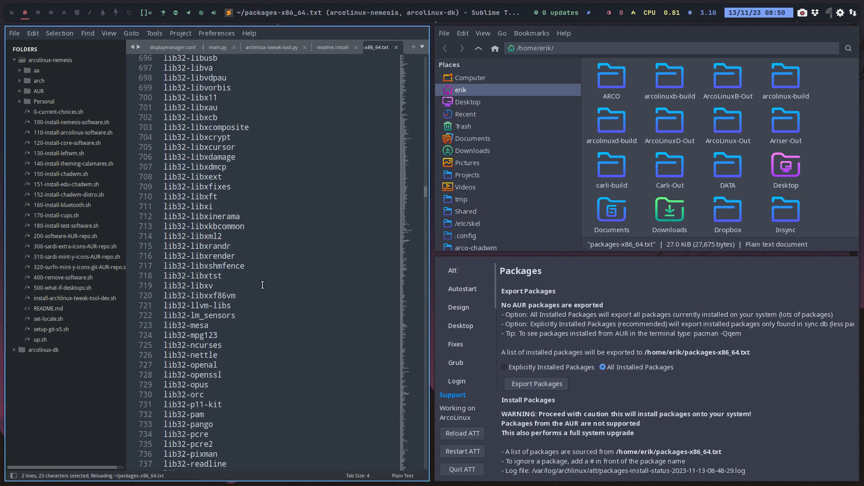
scroll(265, 284, down, 10)
scroll(264, 285, down, 20)
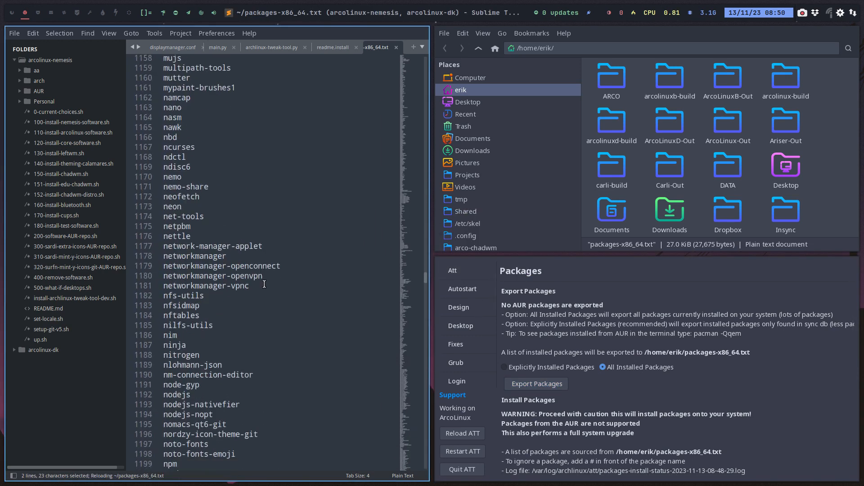
scroll(264, 284, up, 20)
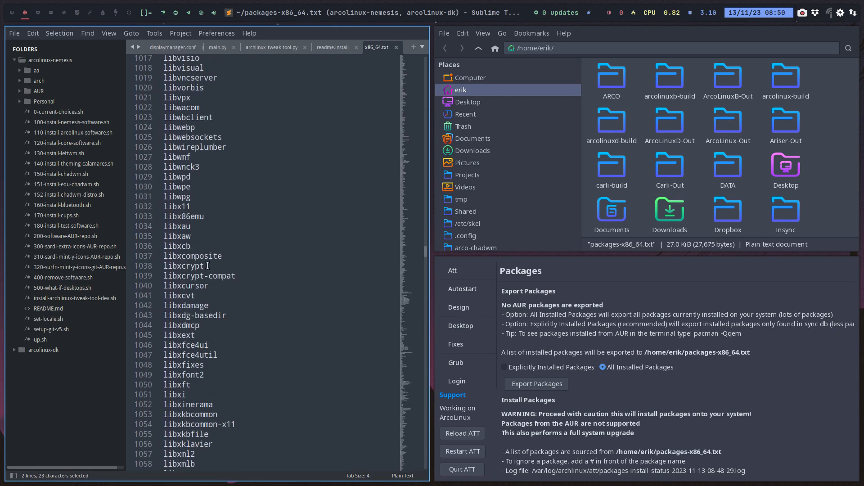
- Re-export the list using the Explicitly Installed Packages option and look back through the reloaded file
click(538, 369)
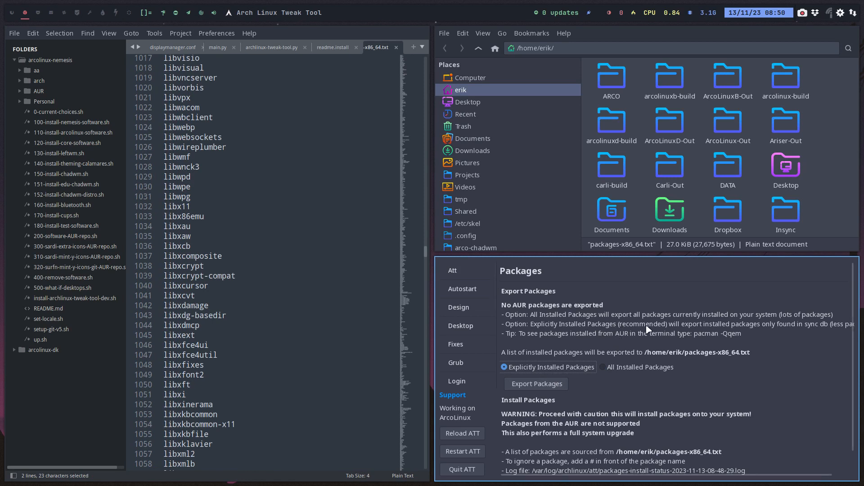
click(537, 384)
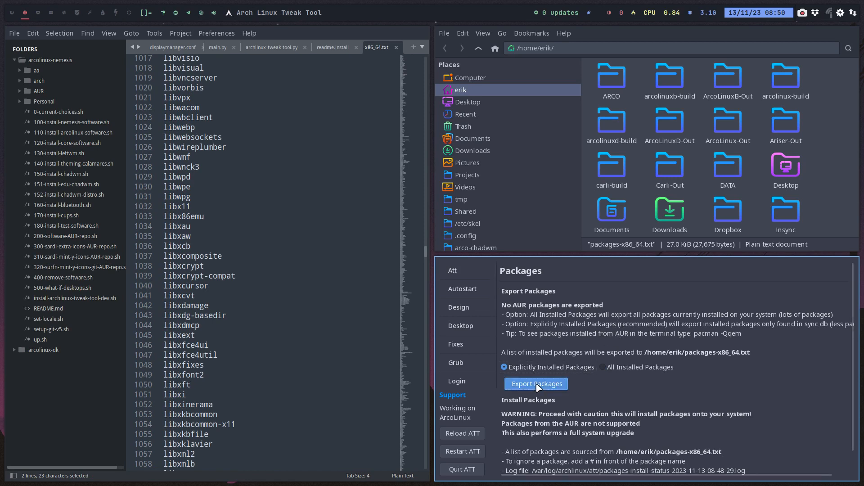
click(430, 264)
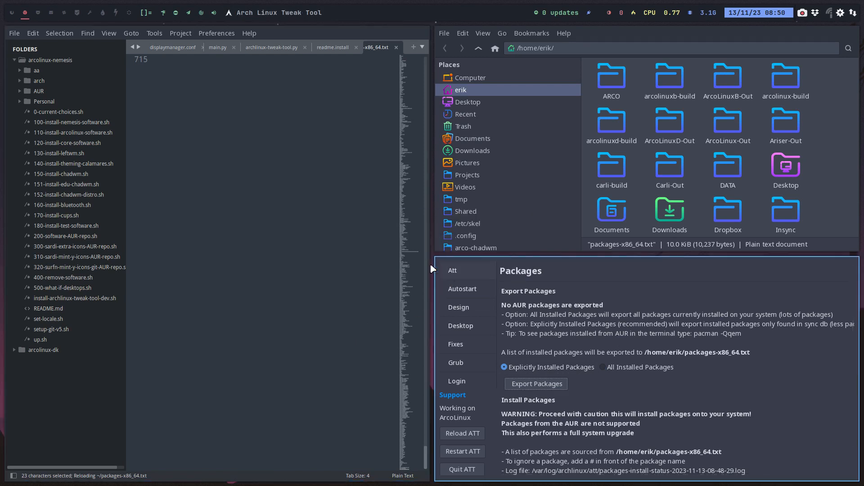
scroll(272, 225, up, 8)
scroll(272, 281, up, 20)
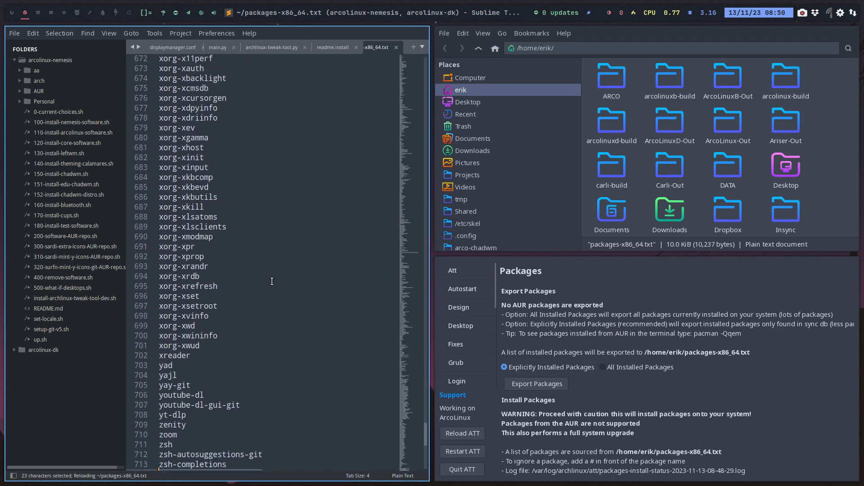
scroll(272, 282, up, 20)
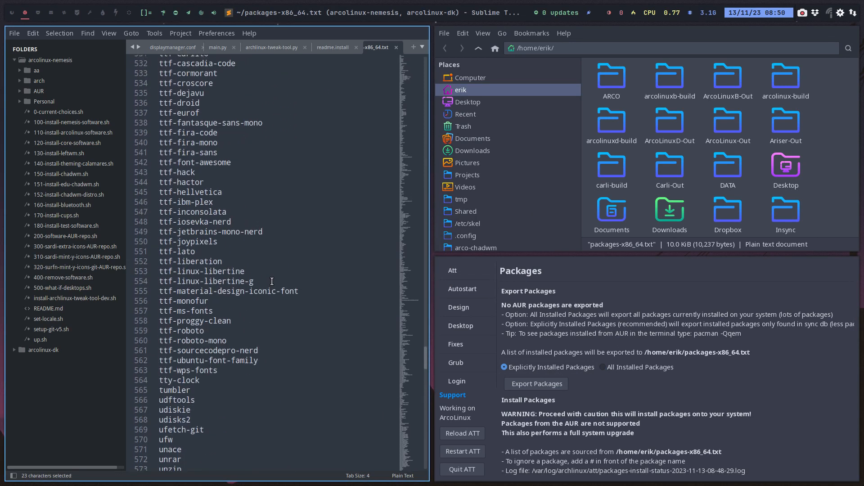
scroll(272, 282, up, 20)
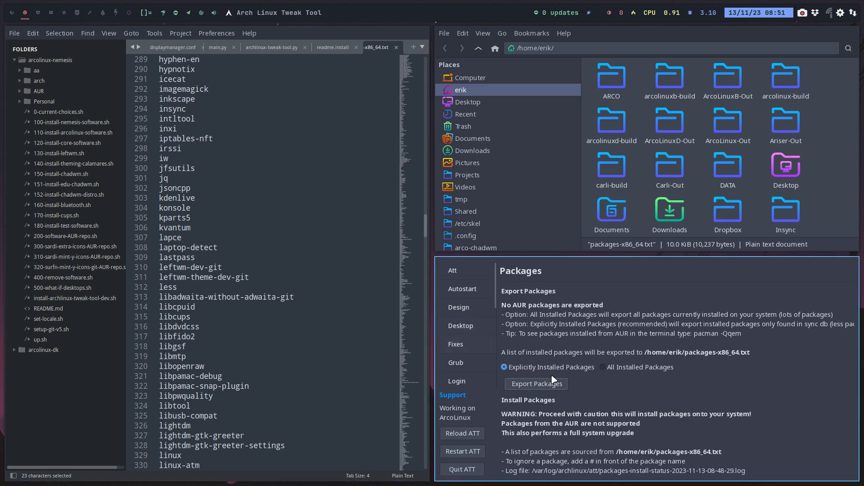
- Close the Sublime Text window showing the exported package list
scroll(615, 376, down, 1)
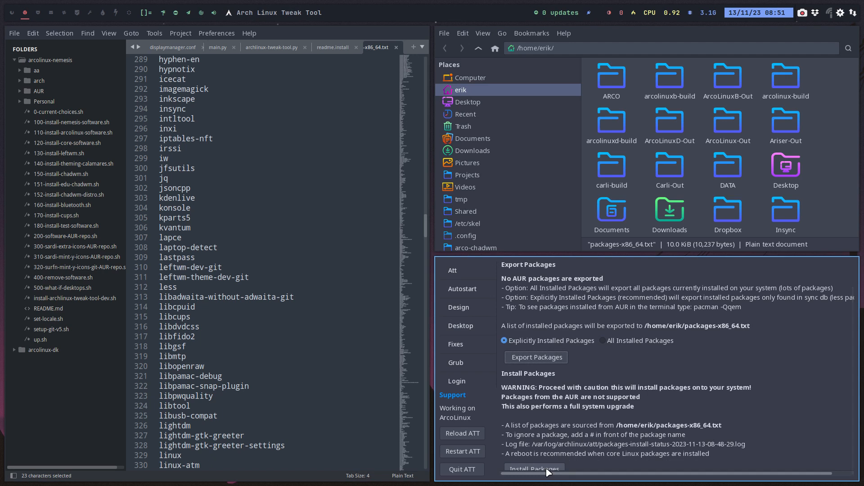
click(310, 176)
key(super+q)
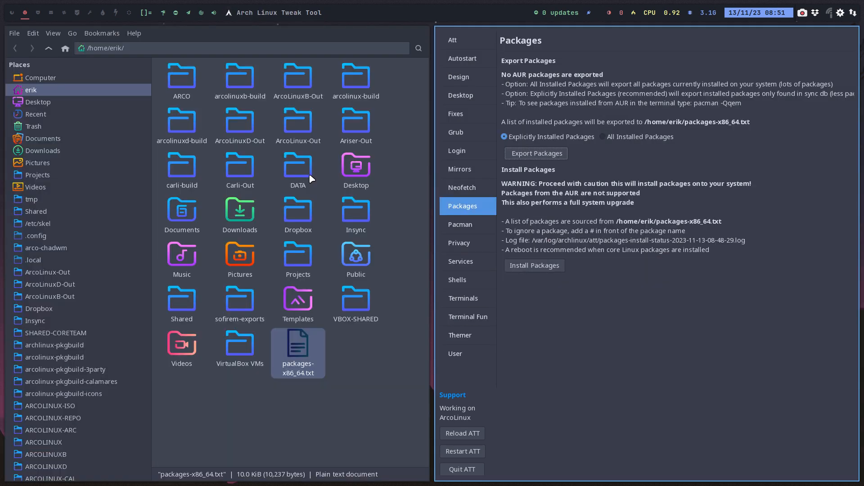
- Start installing the packages from the exported list, review them in the confirmation window, and confirm the installation
click(547, 266)
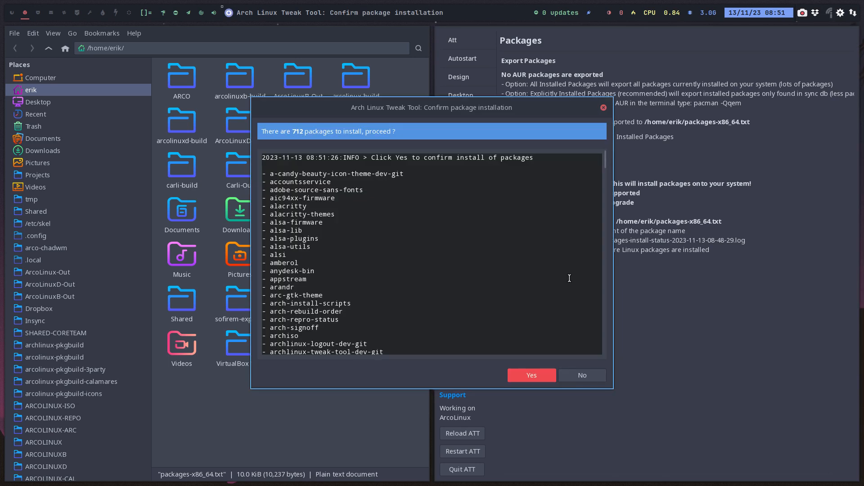
drag(478, 113, 646, 108)
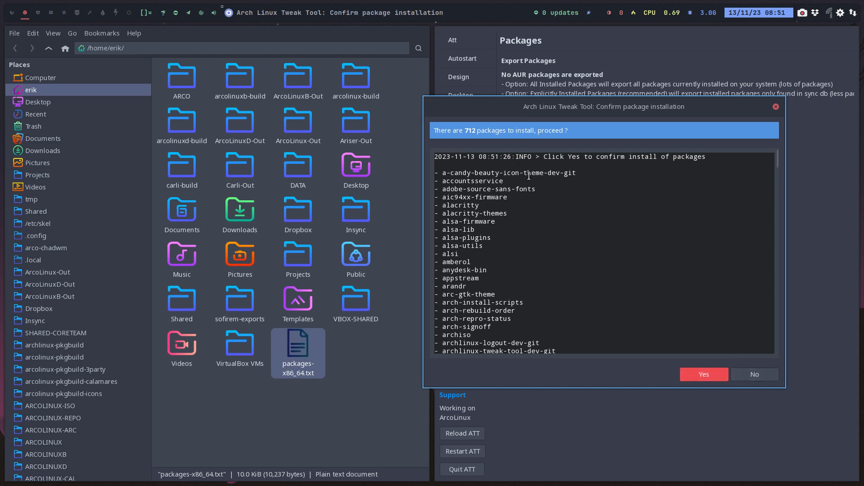
scroll(476, 165, down, 15)
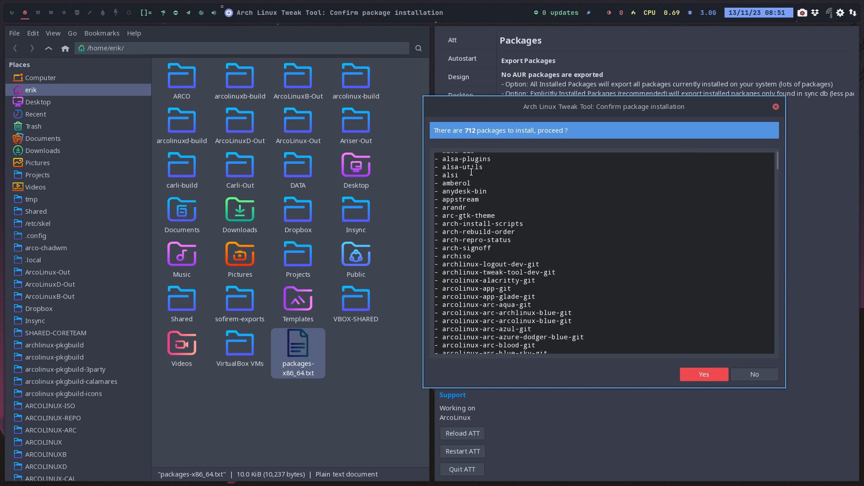
scroll(472, 171, down, 2)
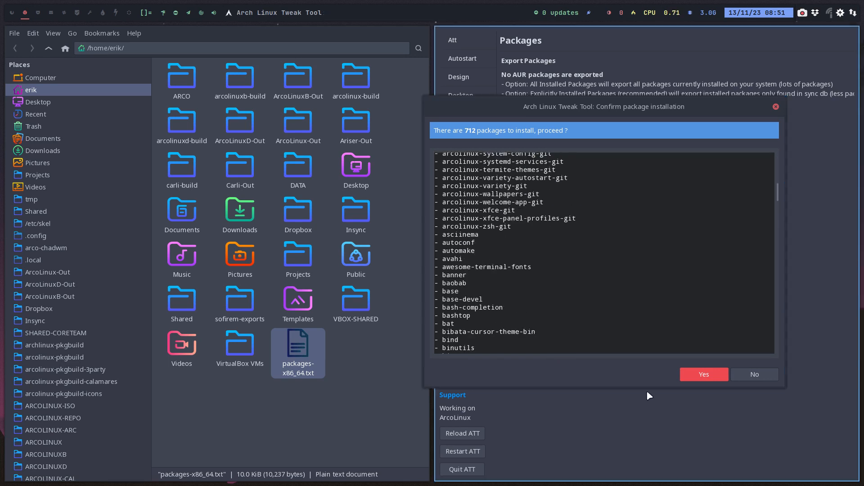
click(704, 377)
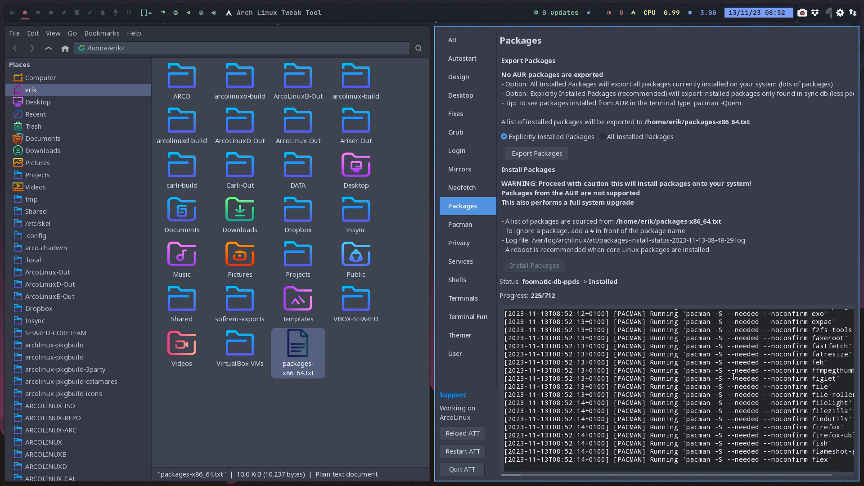
drag(731, 370, 759, 373)
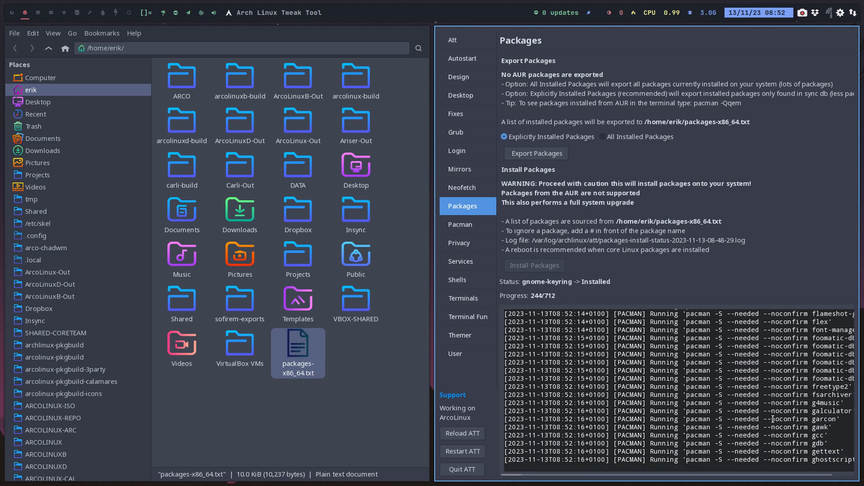